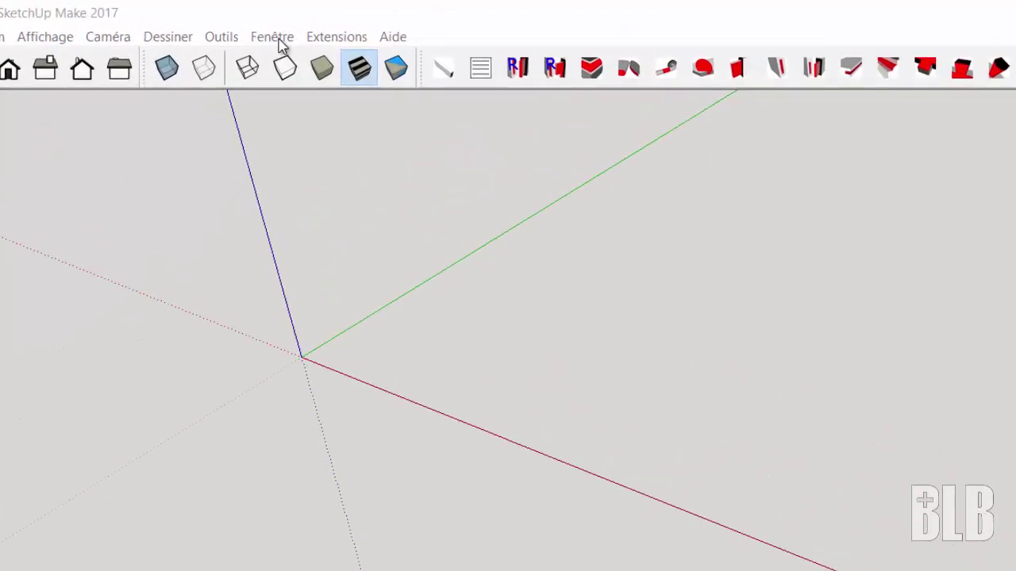
- Install the Bouvetage.rbz package through the Gestionnaire d'extensions, then close the manager
left_click(280, 42)
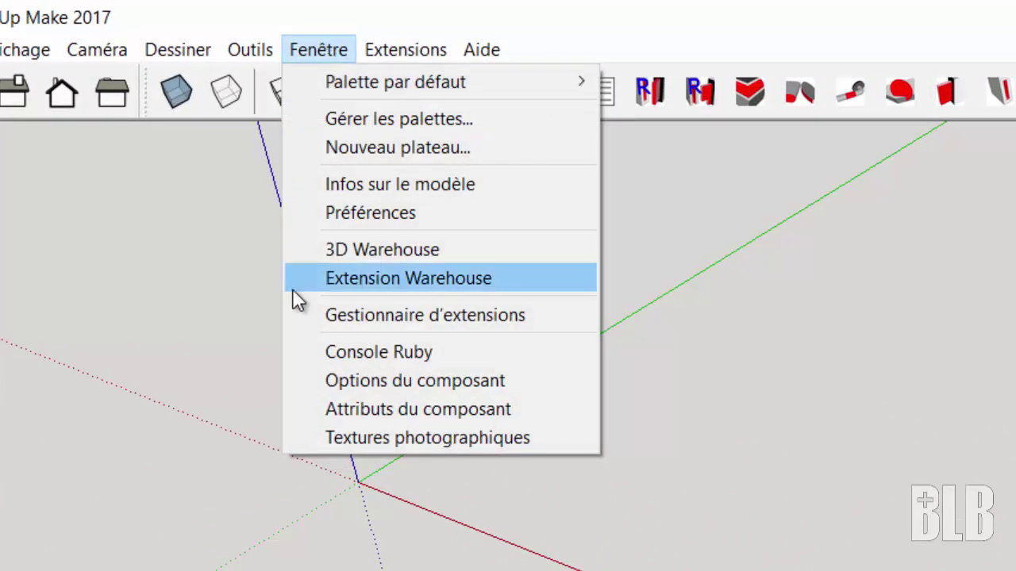
left_click(377, 310)
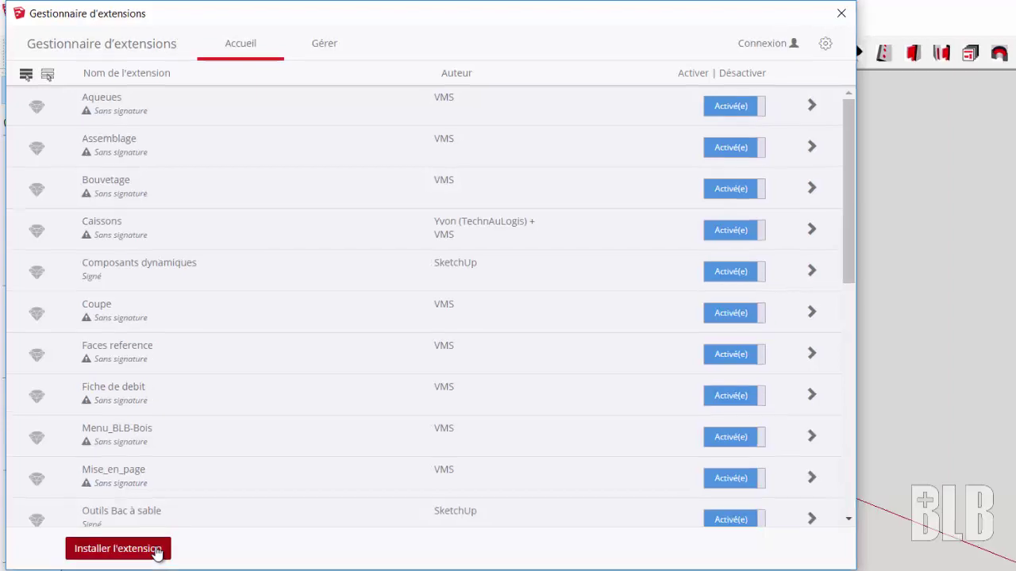
left_click(155, 546)
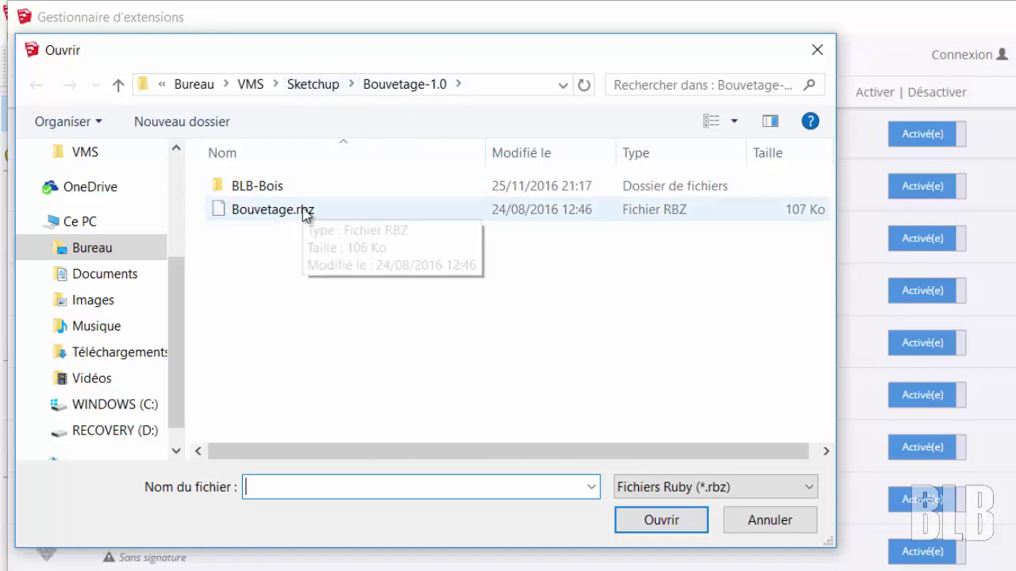
left_click(264, 215)
left_click(680, 522)
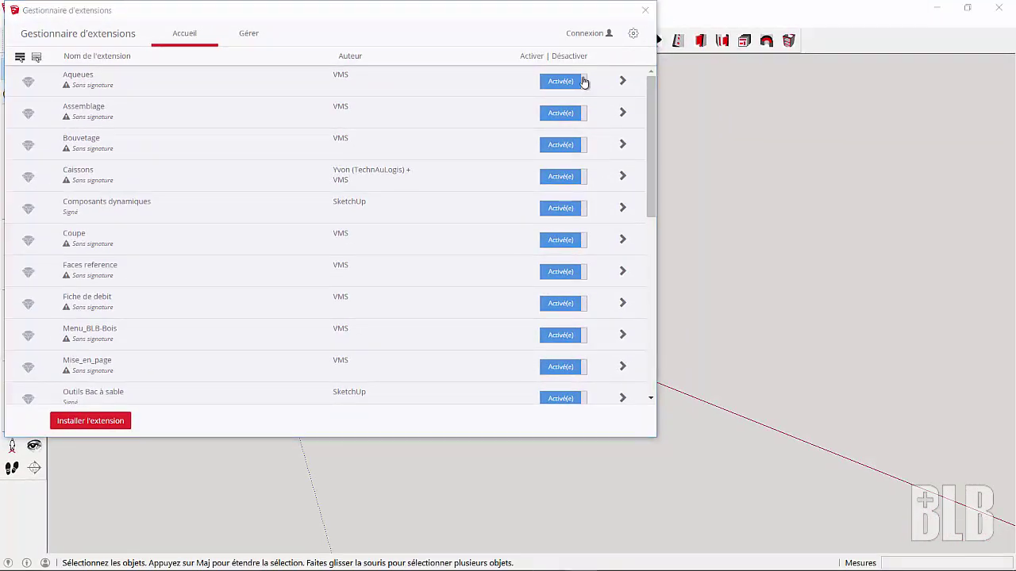
left_click(642, 11)
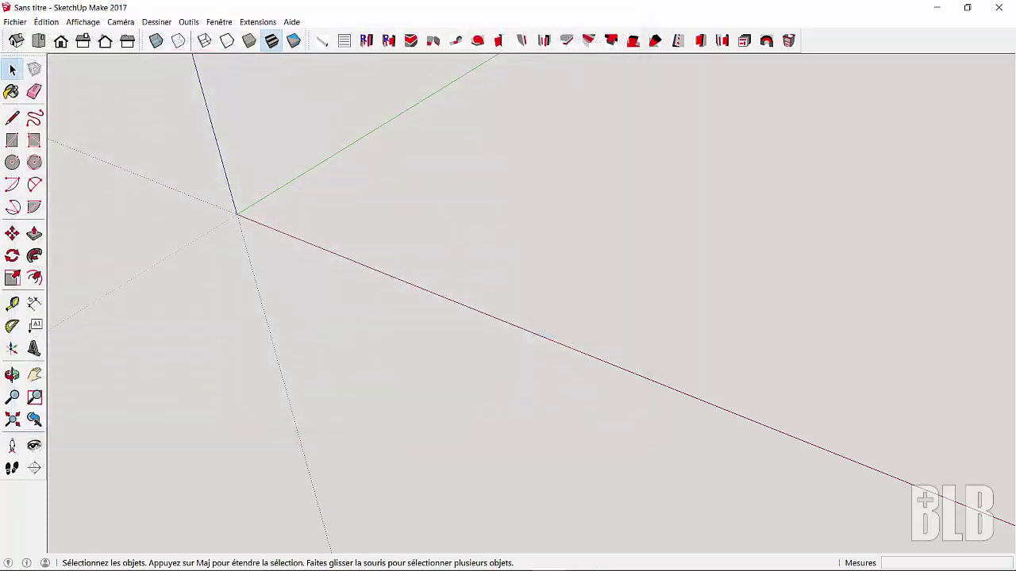
- In File Explorer, browse from C: through Utilisateurs, user and AppData into Roaming
left_click(352, 559)
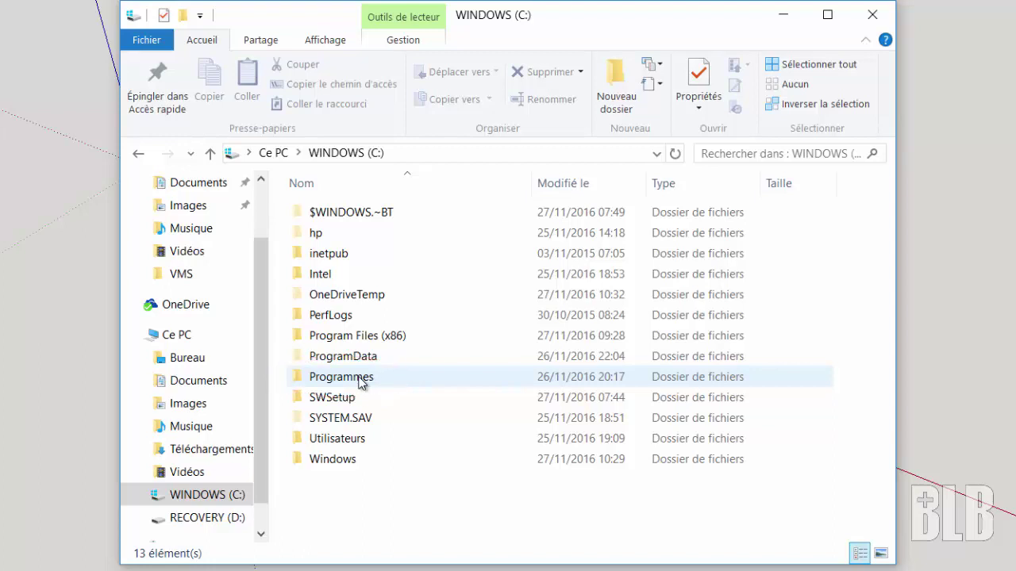
double_click(354, 441)
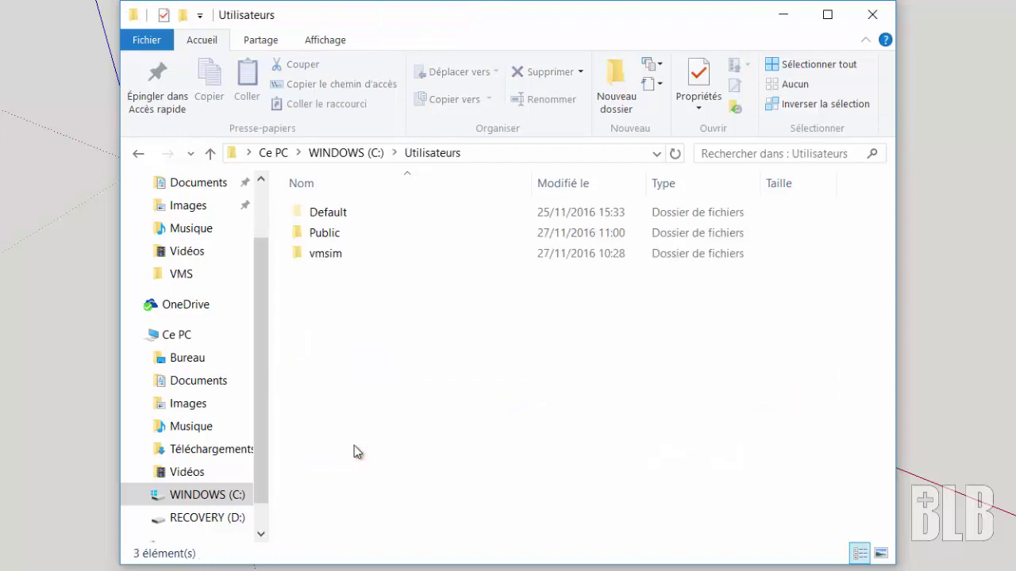
double_click(346, 257)
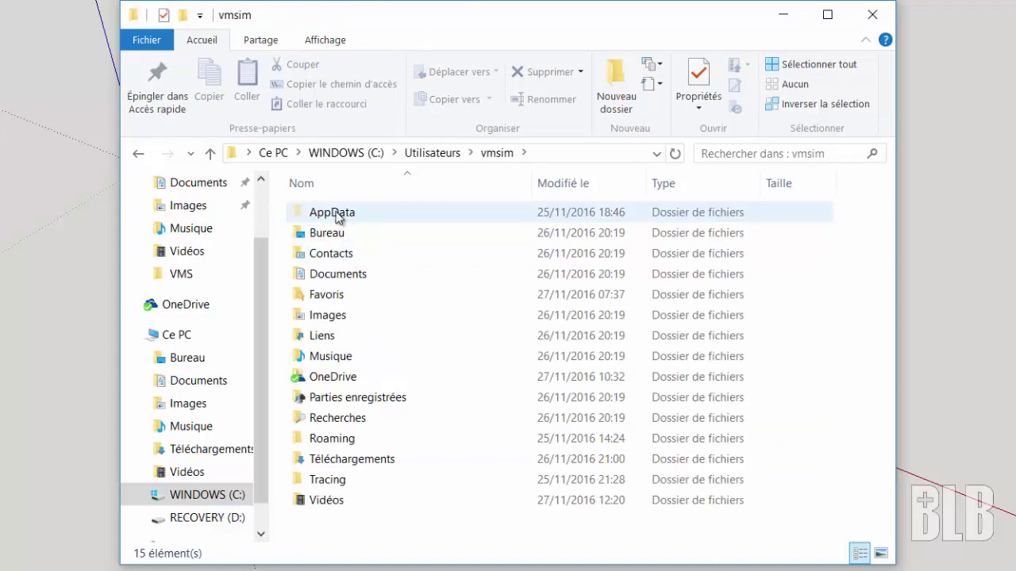
double_click(337, 215)
left_click(334, 262)
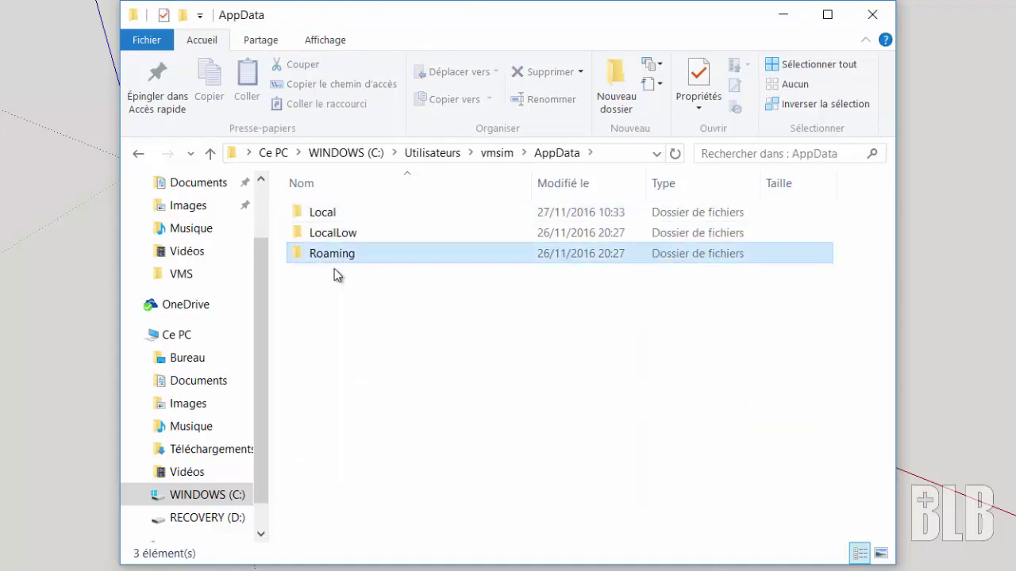
double_click(334, 260)
scroll(332, 396, "down", 1)
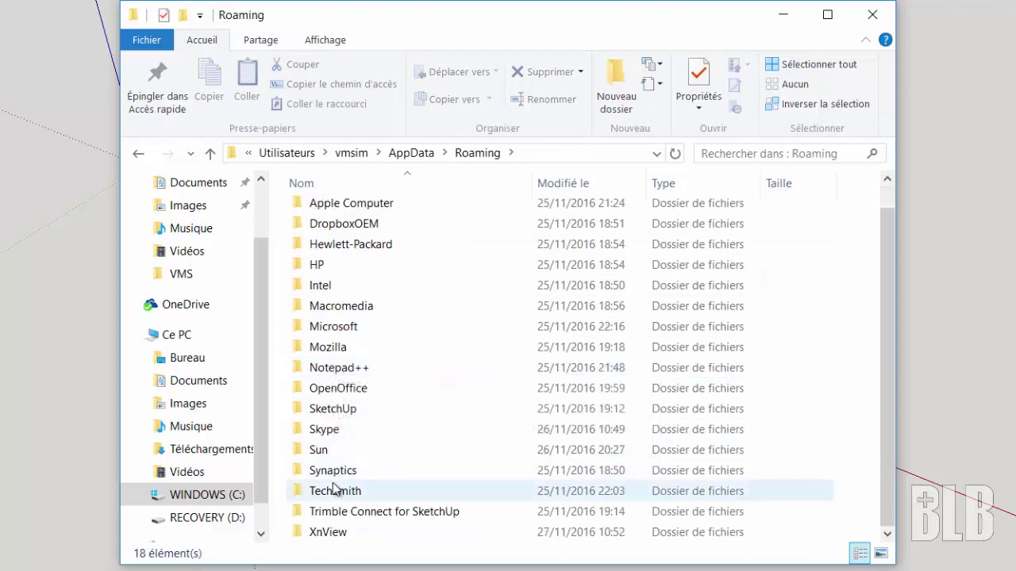
- Open SketchUp > SketchUp 2017 > SketchUp > Plugins to check the Bouvetage files, then open Materials
double_click(335, 409)
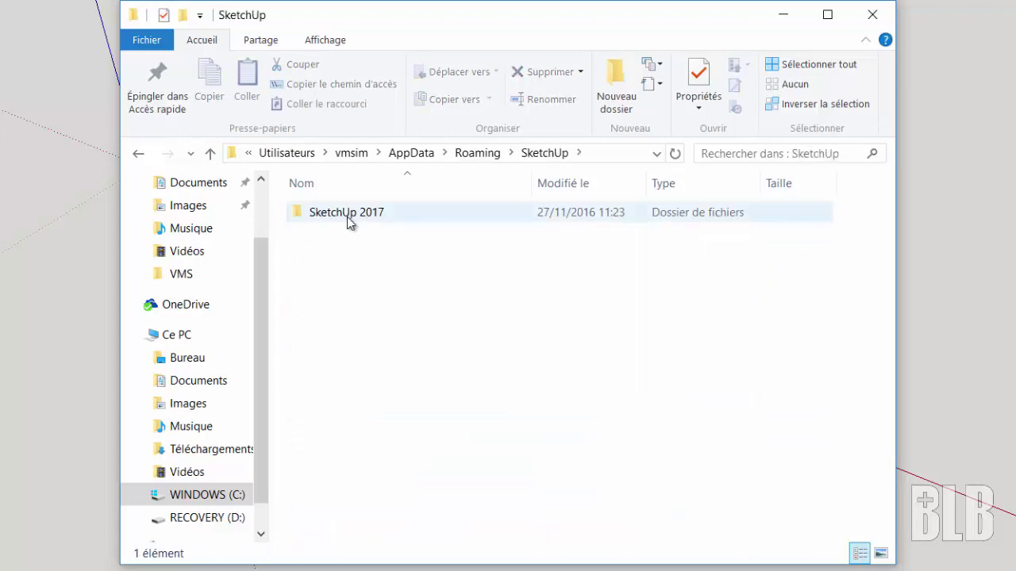
double_click(348, 218)
double_click(354, 233)
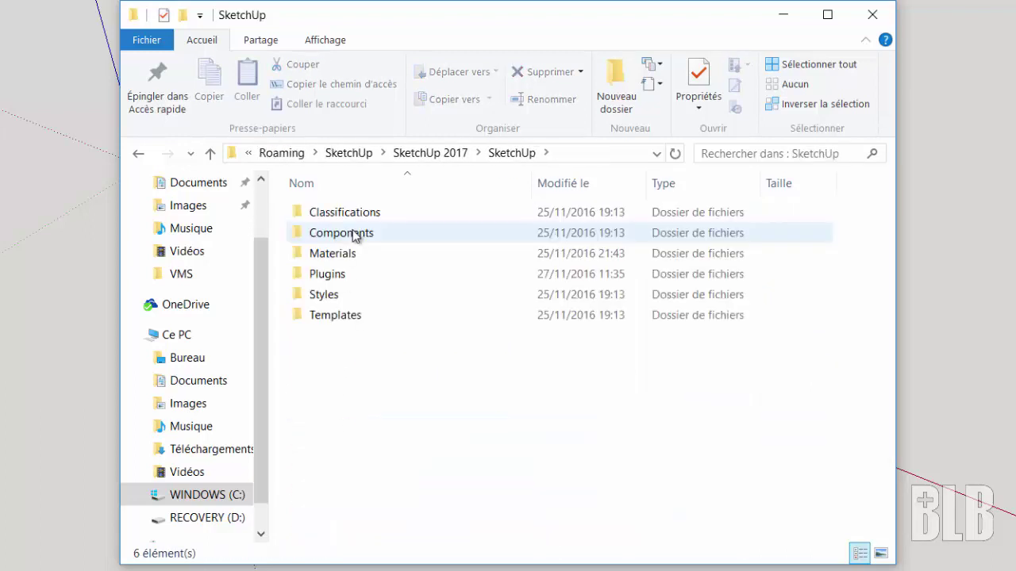
left_click(342, 282)
double_click(342, 282)
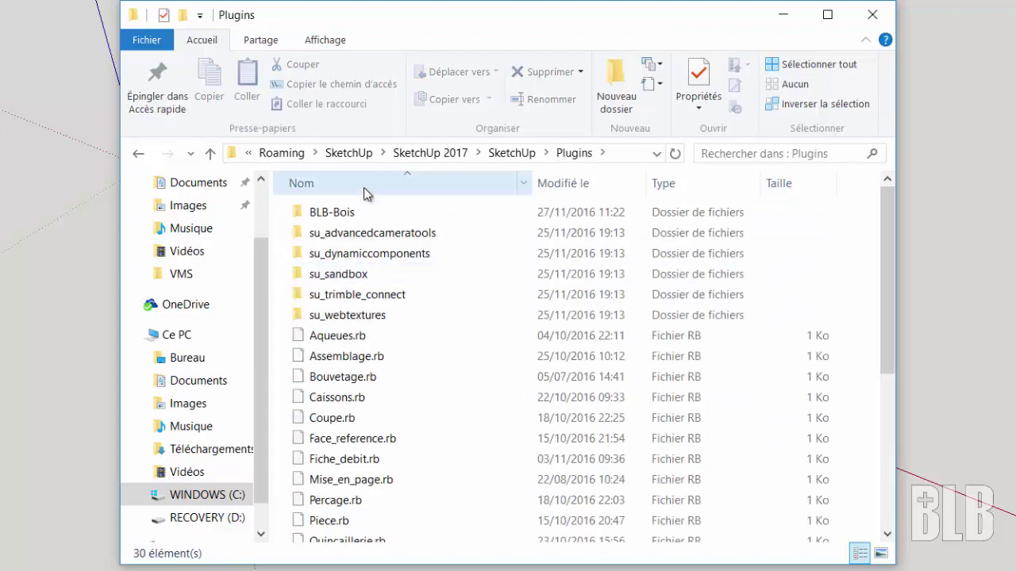
left_click(512, 153)
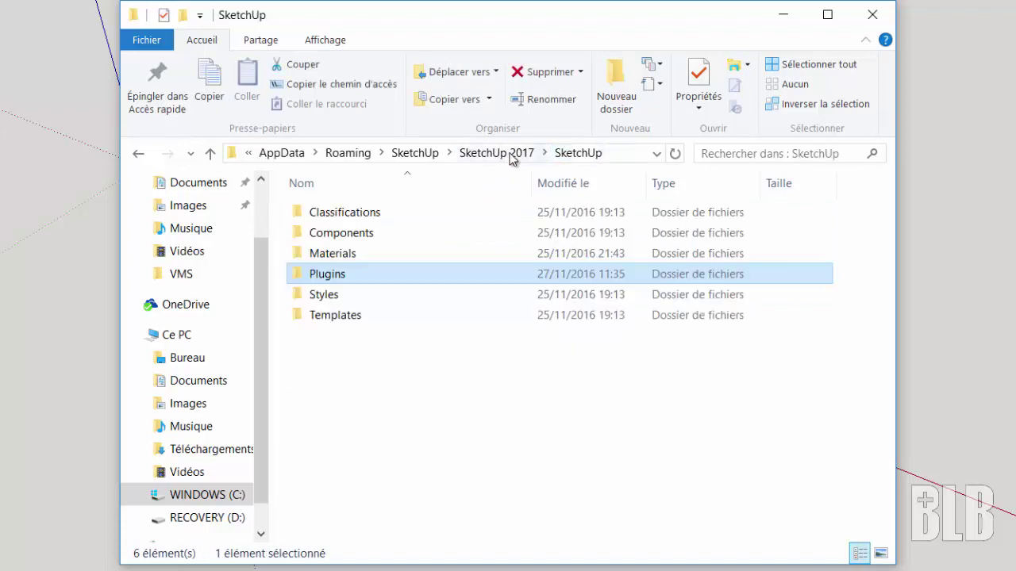
double_click(330, 260)
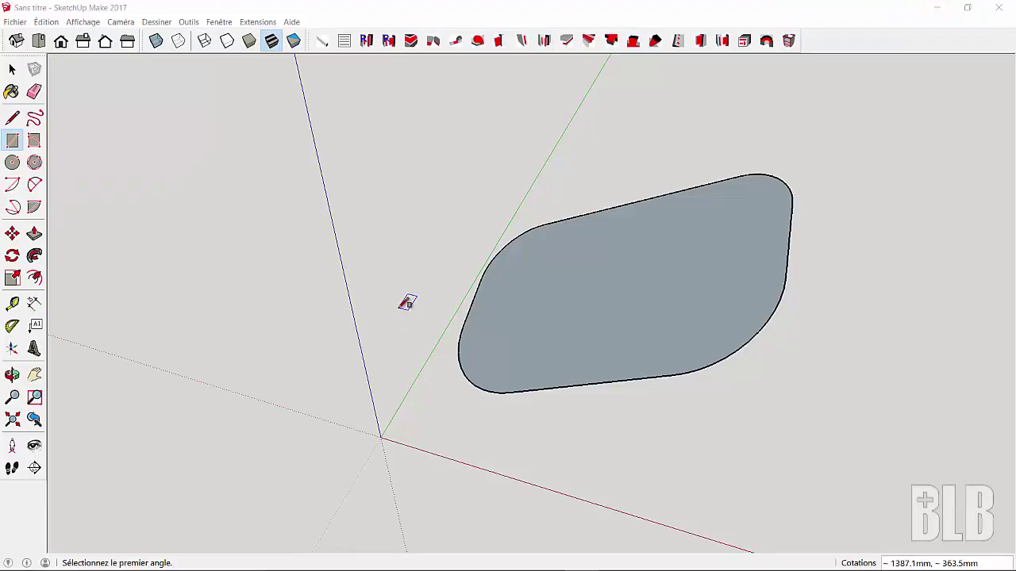
- Draw a tilted rectangle from two opposite corners beside the rounded face, then stop drawing
left_click(405, 303)
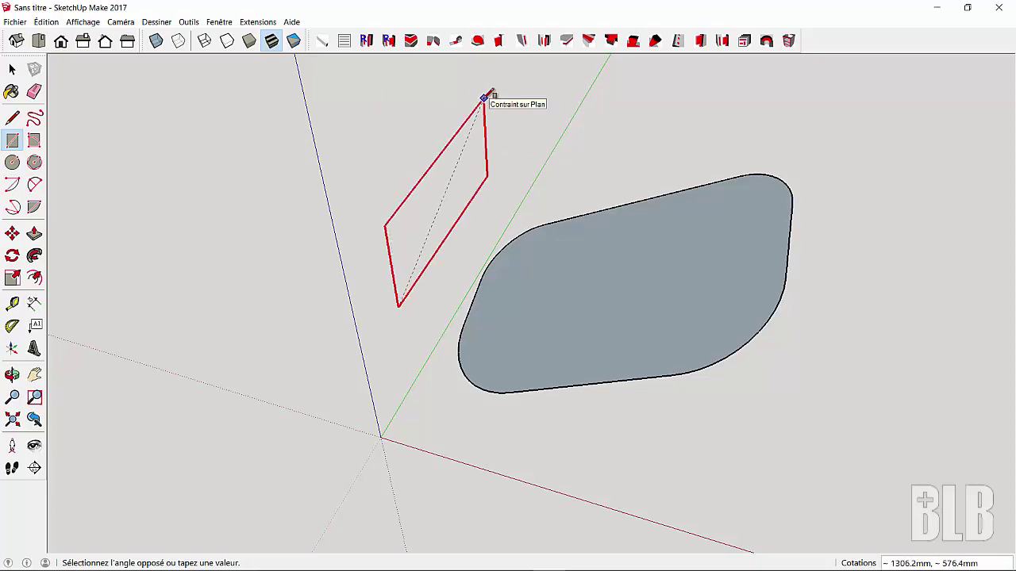
left_click(484, 97)
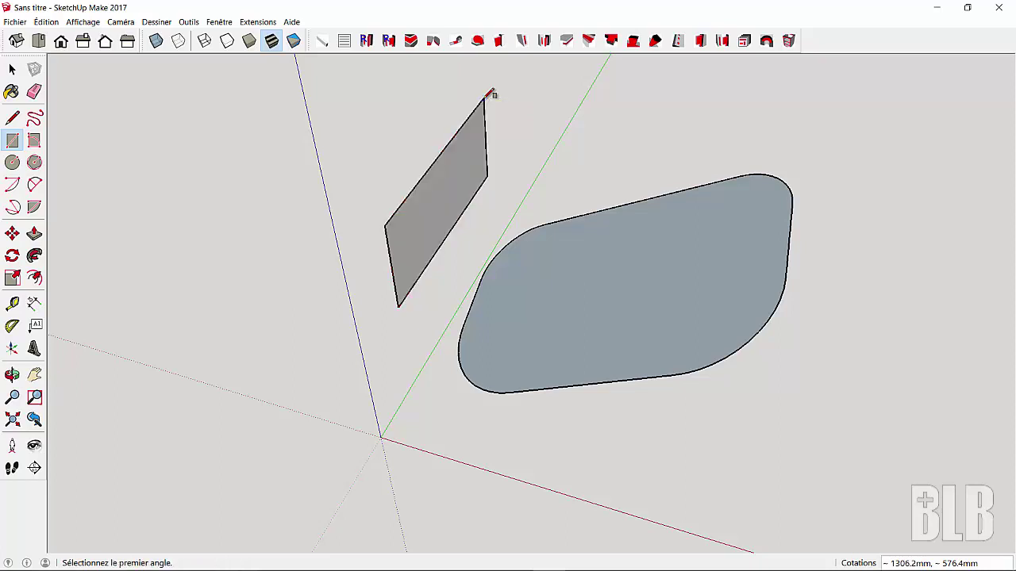
key("space")
left_click(575, 308)
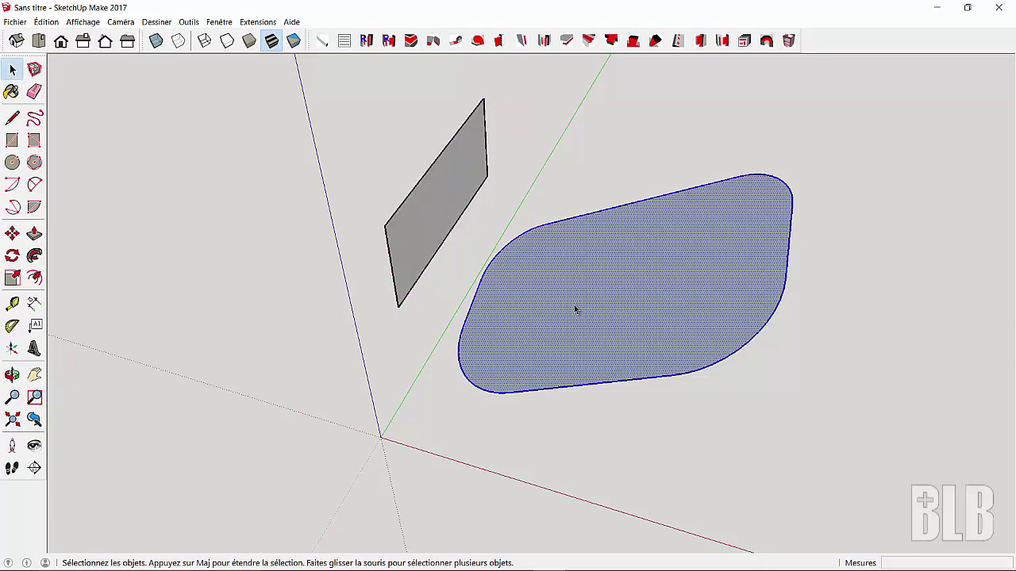
left_click(574, 307, "shift")
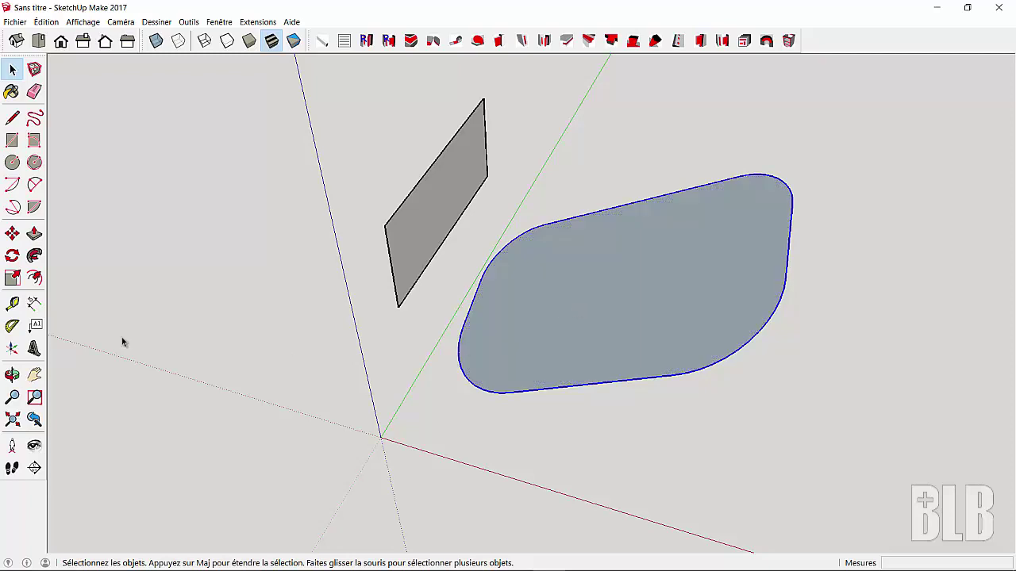
left_click(35, 277)
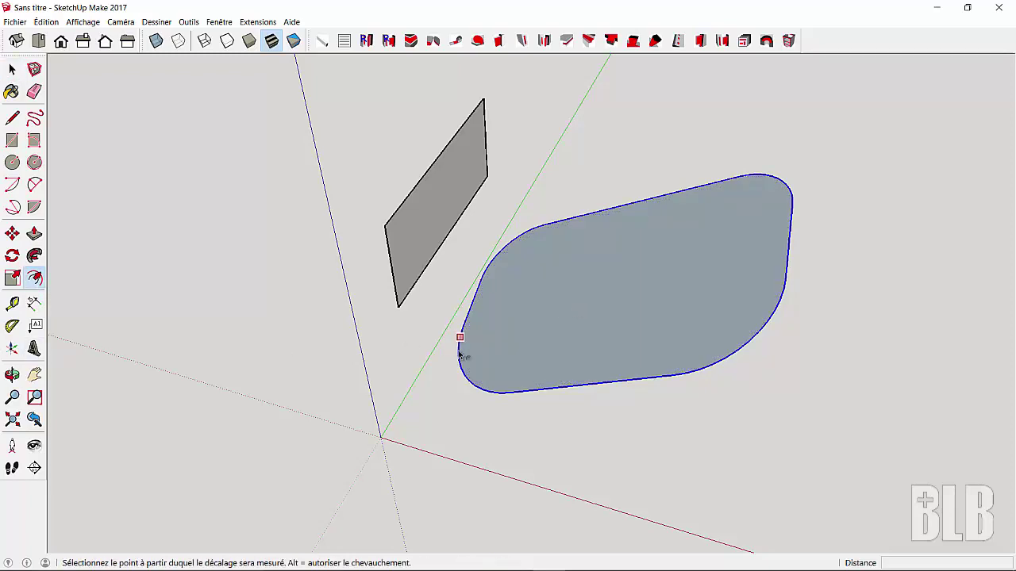
left_click(563, 387)
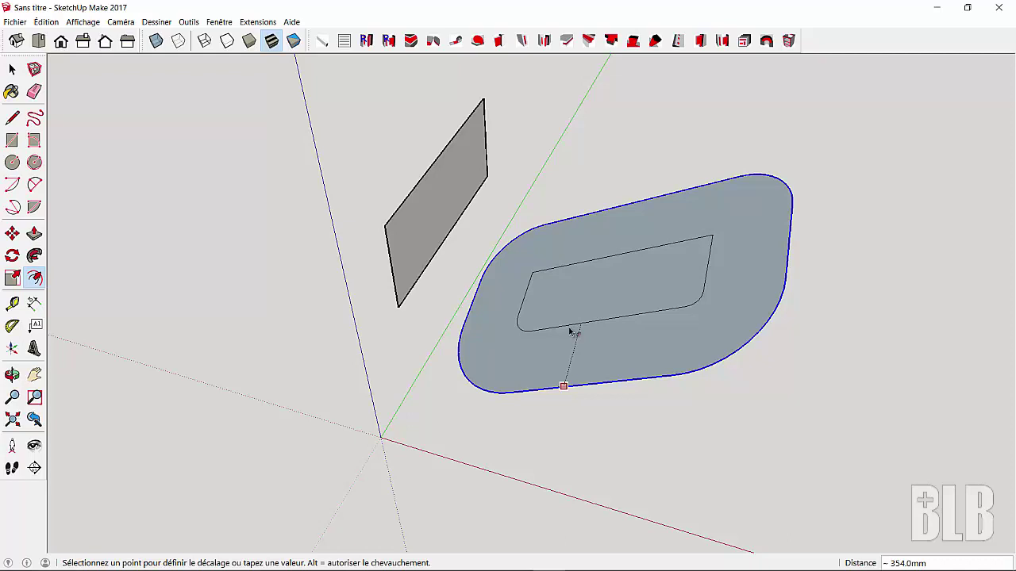
left_click(573, 331)
key("space")
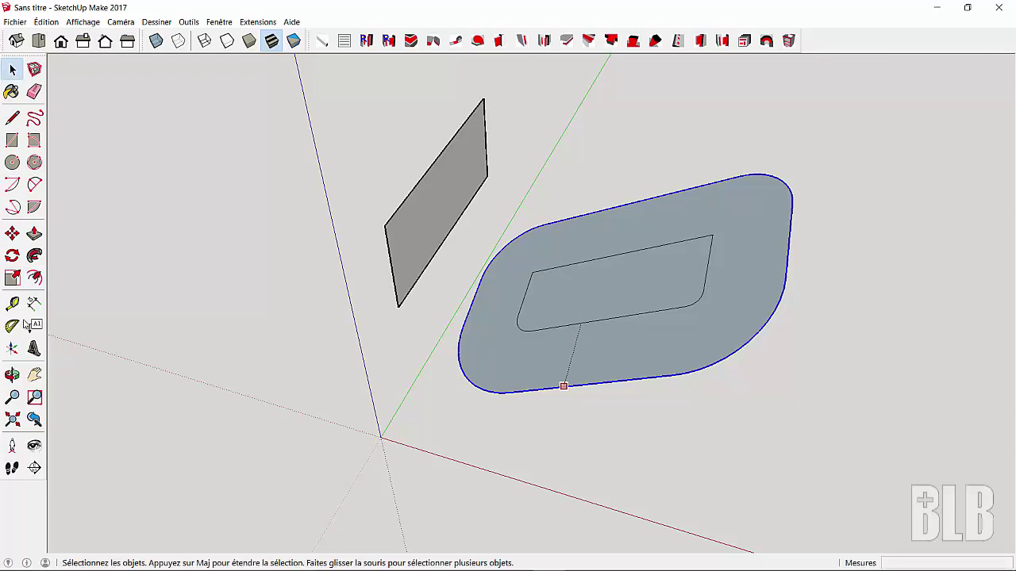
left_click(11, 117)
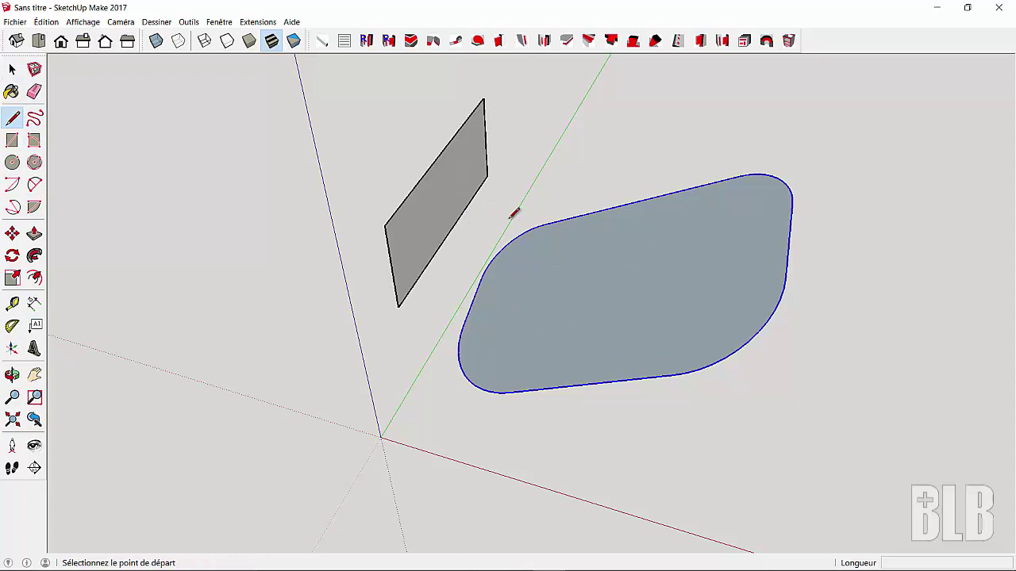
- Draw a line from the rounded face's middle perpendicular to it, then orbit the view
left_click(608, 289)
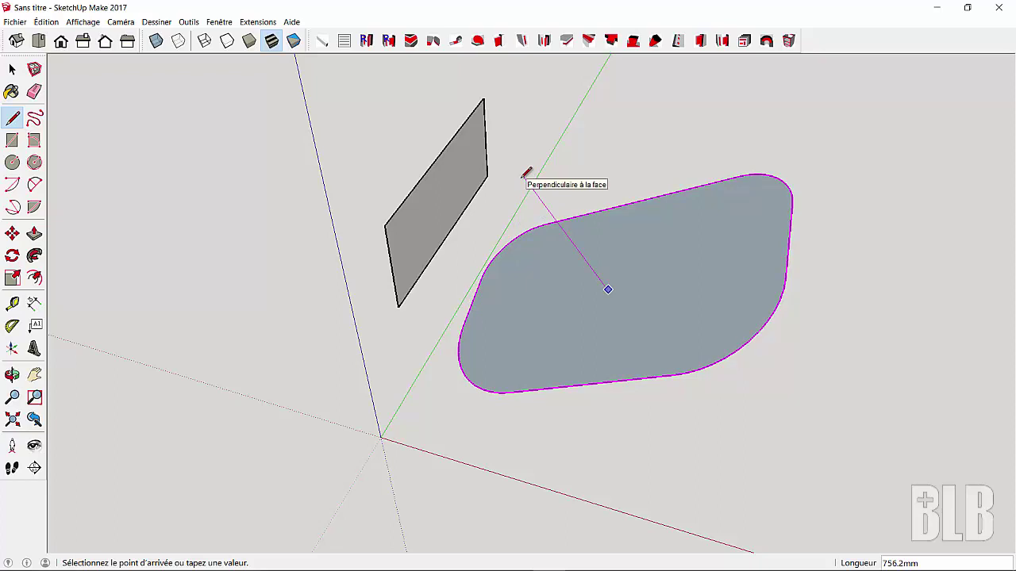
left_click(525, 174)
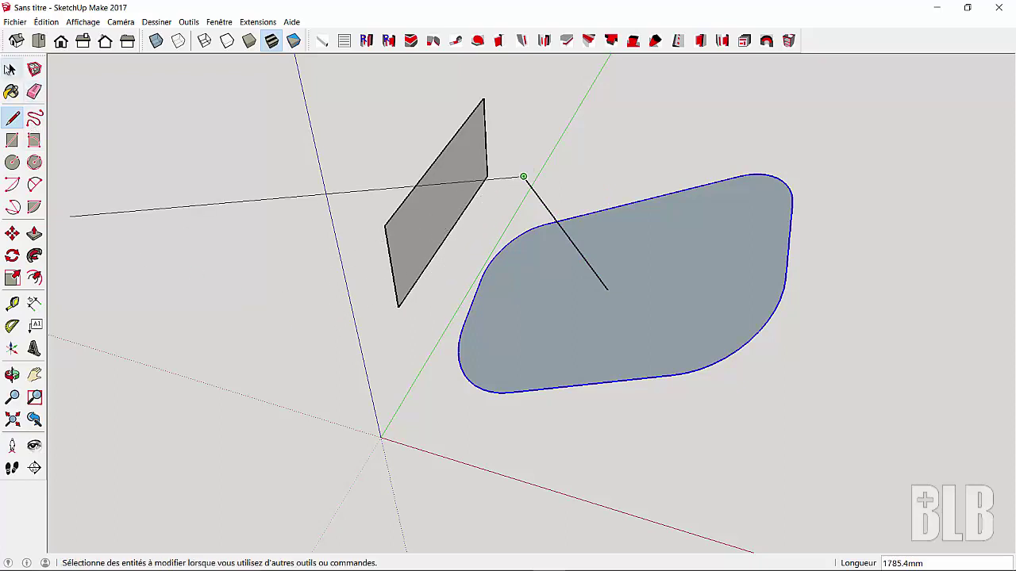
left_click(12, 69)
mouse_move(166, 179)
middle_mouse_down()
mouse_move(228, 219)
mouse_move(242, 193)
middle_mouse_up()
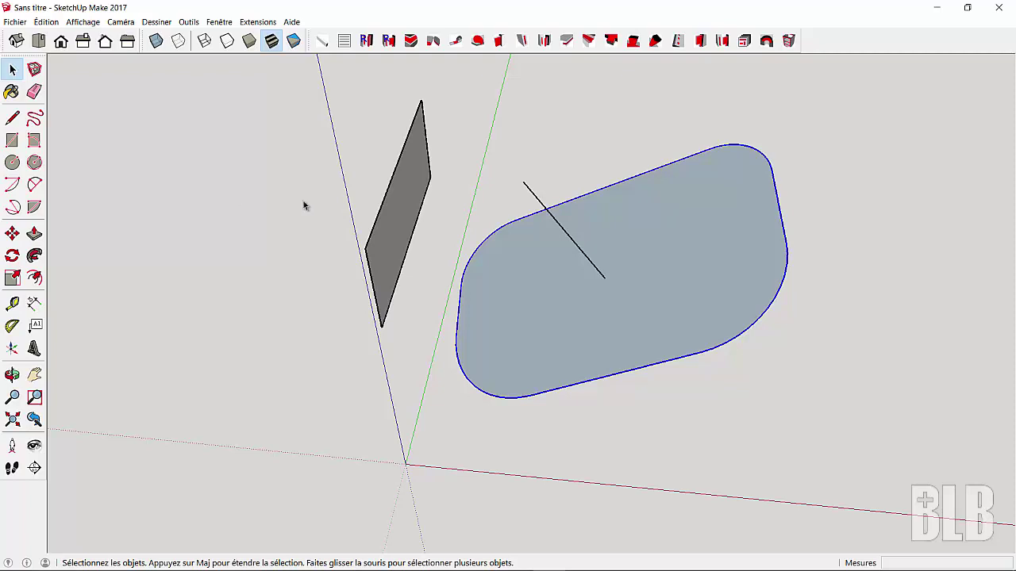
mouse_move(288, 184)
middle_mouse_down()
mouse_move(357, 134)
mouse_move(384, 127)
mouse_move(450, 140)
middle_mouse_up()
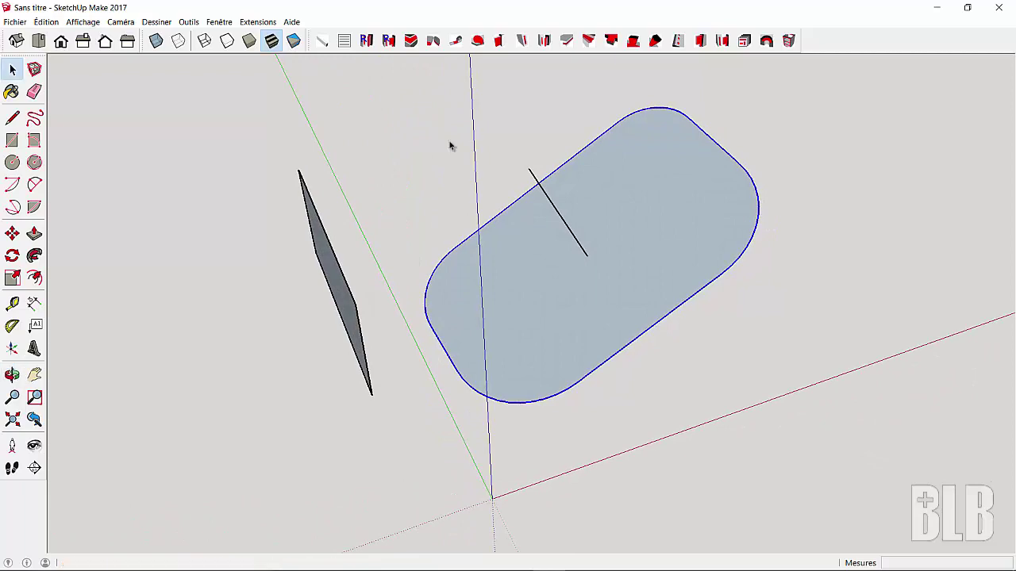
mouse_move(430, 163)
middle_mouse_down()
mouse_move(497, 129)
mouse_move(544, 134)
mouse_move(655, 216)
mouse_move(732, 243)
mouse_move(775, 245)
mouse_move(799, 231)
middle_mouse_up()
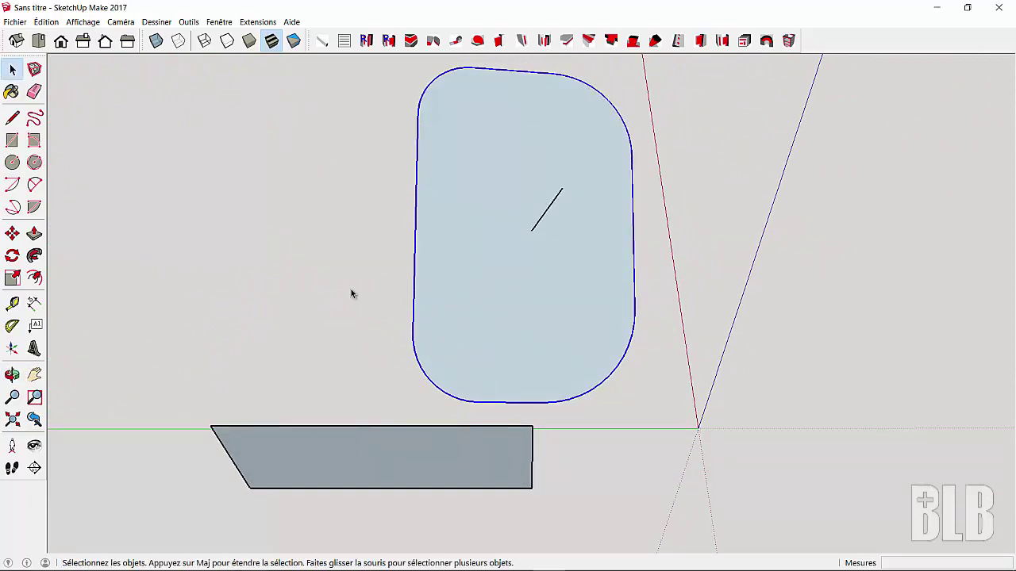
mouse_move(351, 294)
middle_mouse_down()
mouse_move(381, 306)
mouse_move(582, 299)
mouse_move(524, 324)
mouse_move(399, 323)
mouse_move(181, 270)
middle_mouse_up()
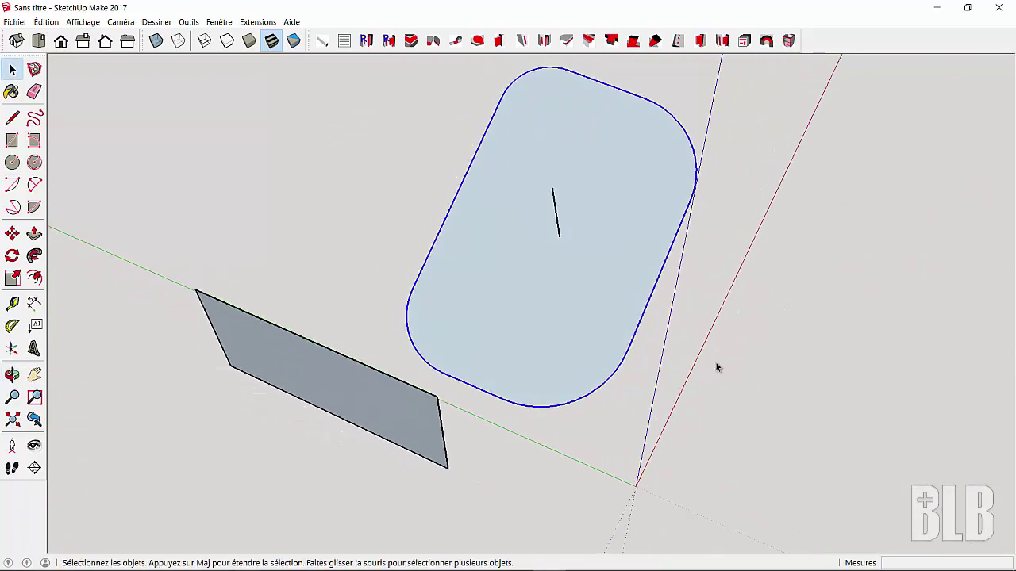
mouse_move(796, 352)
middle_mouse_down()
mouse_move(701, 381)
mouse_move(445, 384)
mouse_move(374, 397)
mouse_move(310, 394)
mouse_move(262, 358)
middle_mouse_up()
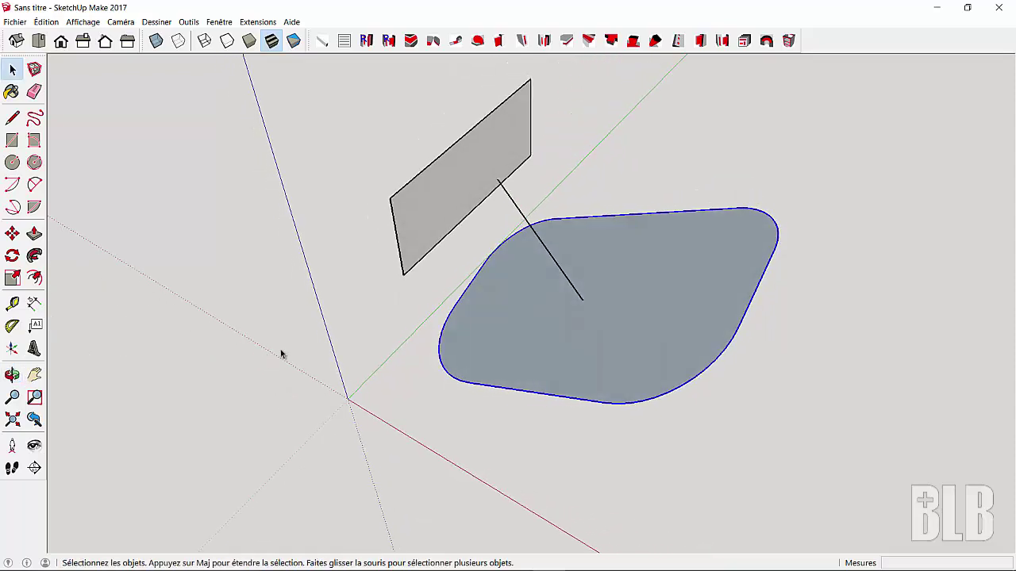
mouse_move(743, 445)
middle_mouse_down()
mouse_move(737, 465)
mouse_move(745, 468)
middle_mouse_up()
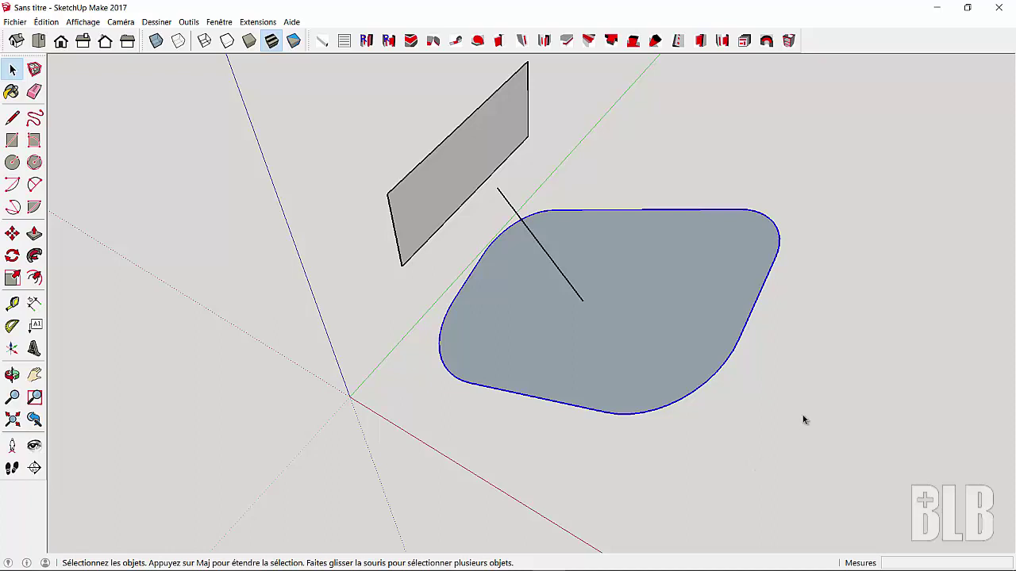
mouse_move(499, 457)
middle_mouse_down()
mouse_move(538, 463)
mouse_move(580, 445)
middle_mouse_up()
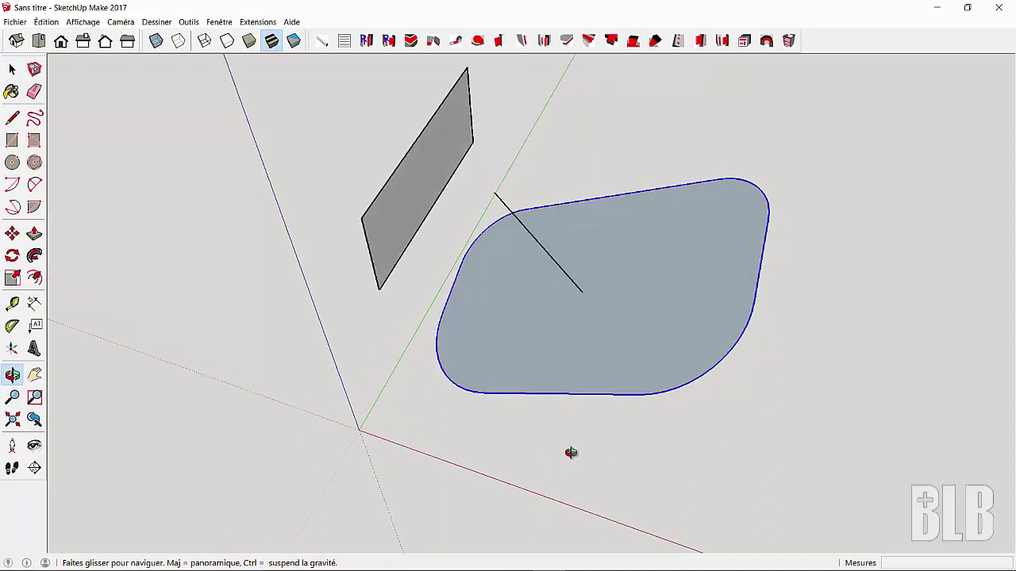